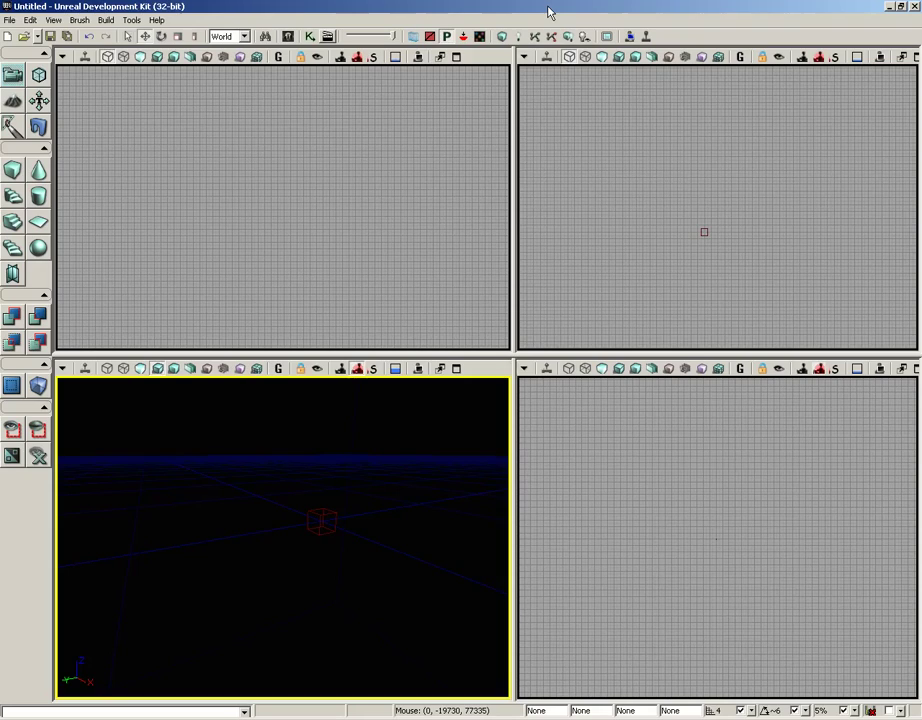
Open the map file DM-Sanctuary.udk from the Maps folder.
{"action": "left_click", "coordinate": [9, 20]}
{"action": "left_click", "coordinate": [16, 48]}
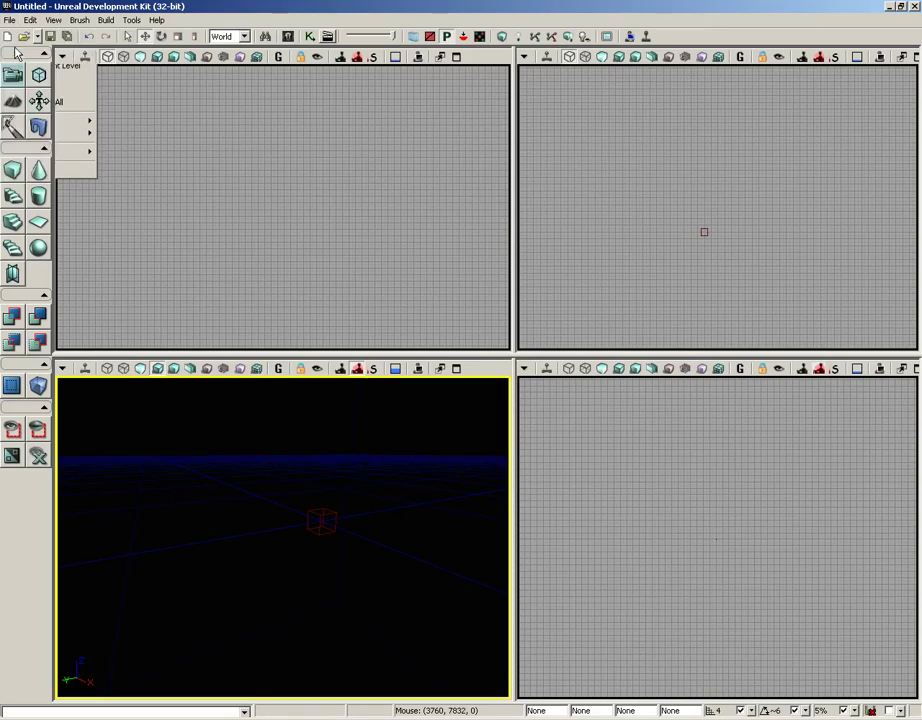
{"action": "left_click", "coordinate": [81, 102]}
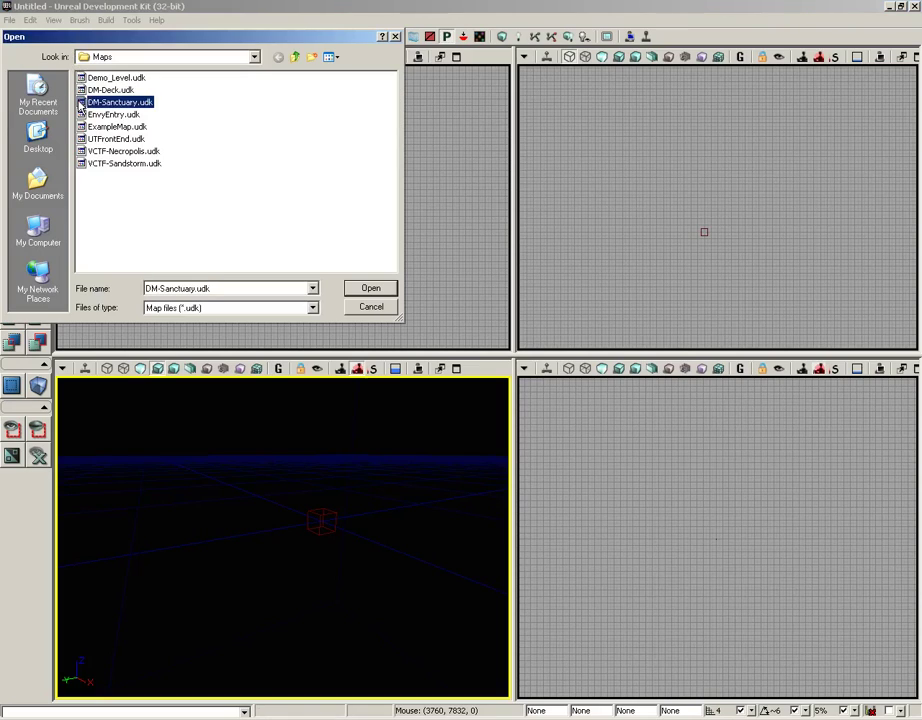
{"action": "left_click", "coordinate": [371, 288]}
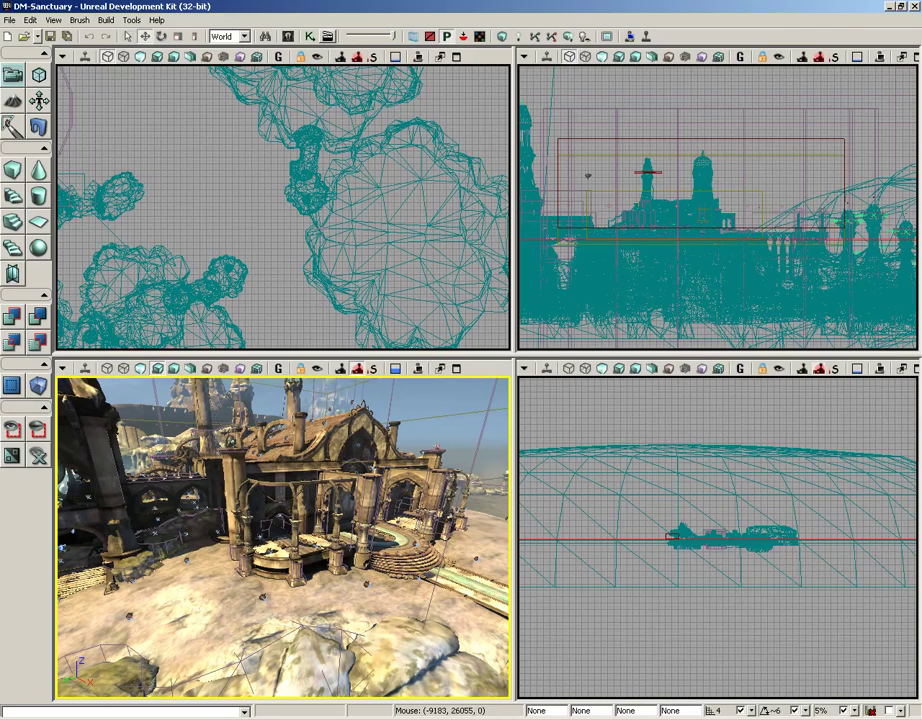
Make the perspective viewport active with nothing selected and turn on its game view.
{"action": "left_click", "coordinate": [706, 244]}
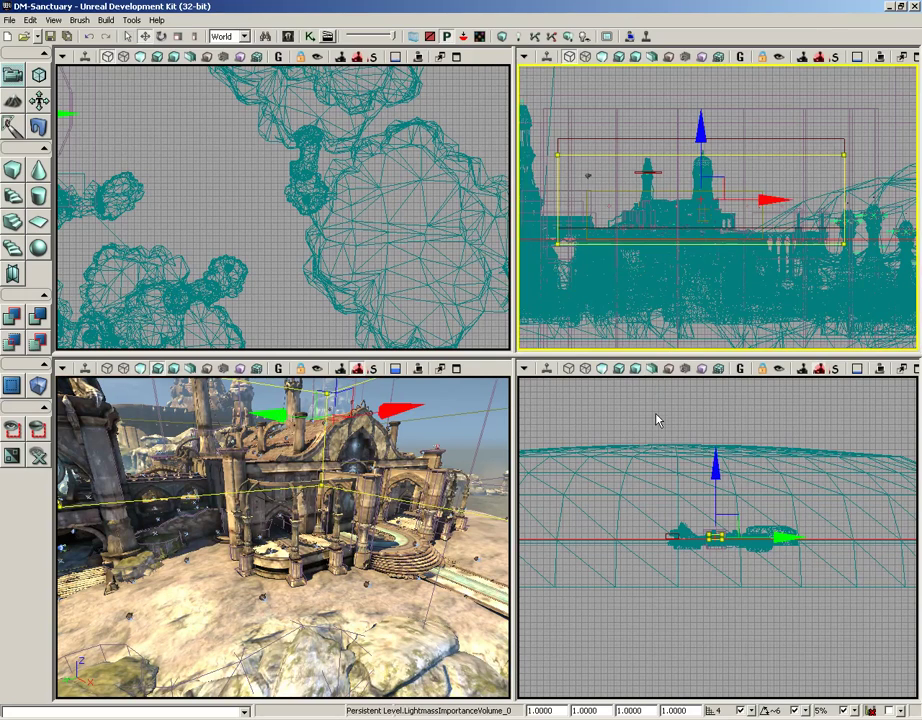
{"action": "left_click", "coordinate": [657, 420]}
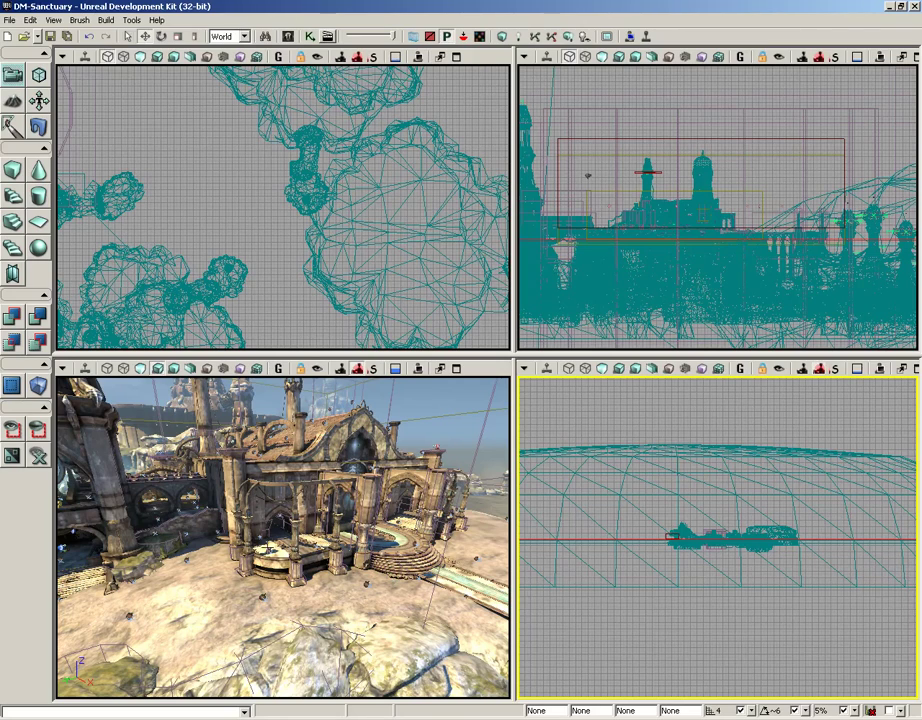
{"action": "left_click", "coordinate": [267, 542]}
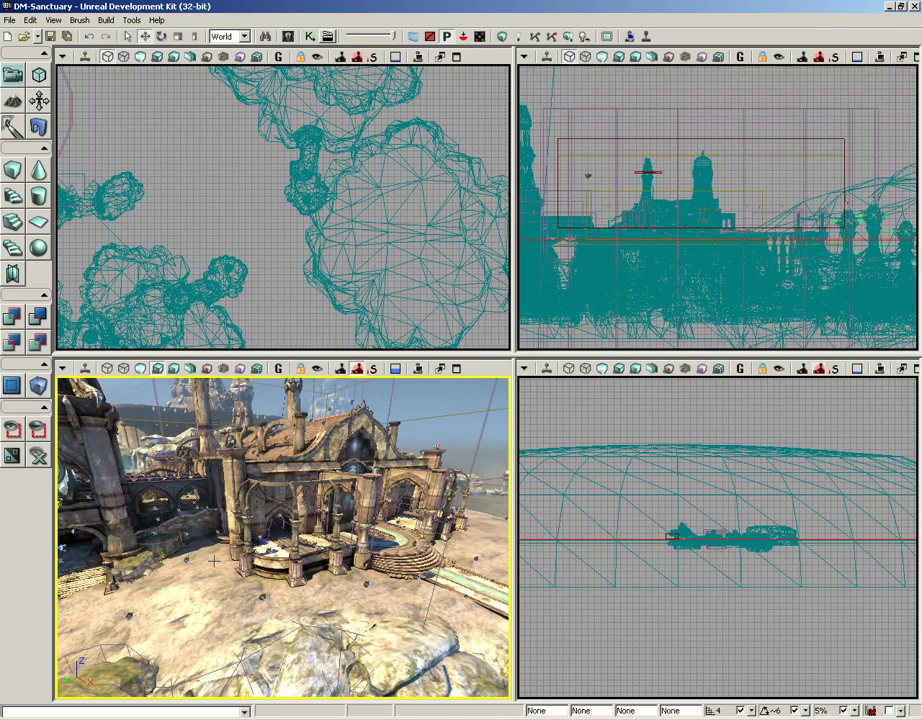
{"action": "key", "text": "g"}
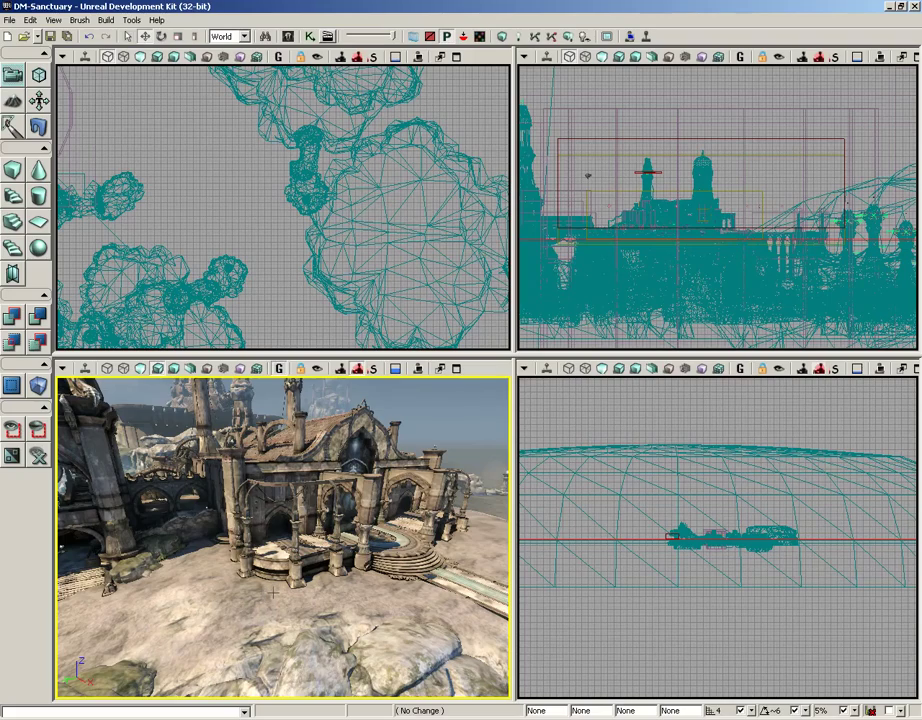
Examine the sanctuary building's facade, curved railing and surrounding coastline in the perspective view.
{"action": "left_click_drag", "start_coordinate": [272, 592], "coordinate": [196, 578]}
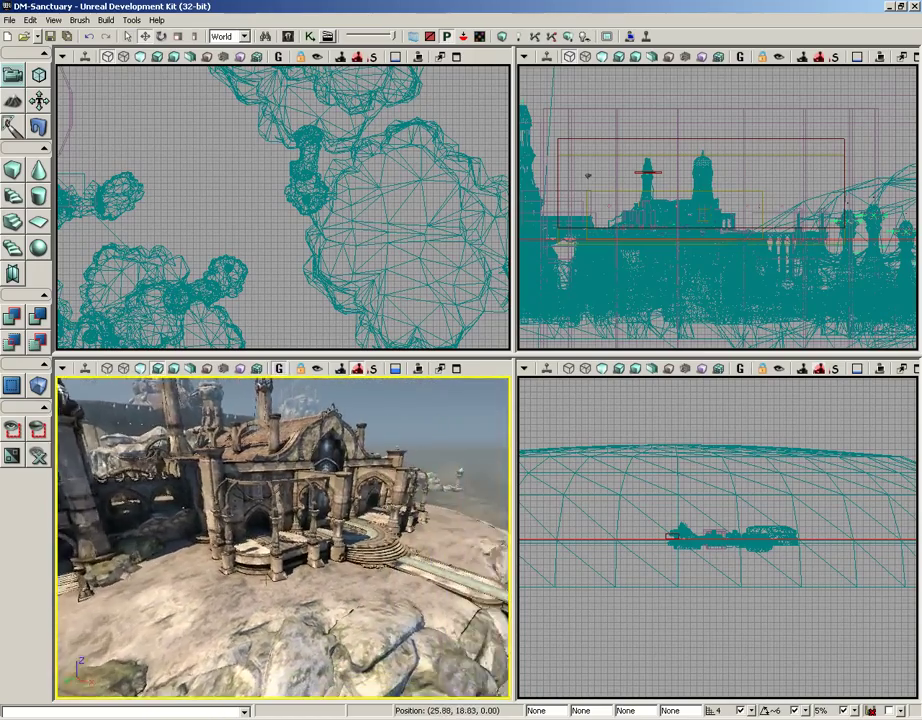
{"action": "left_click_drag", "start_coordinate": [368, 578], "coordinate": [338, 576]}
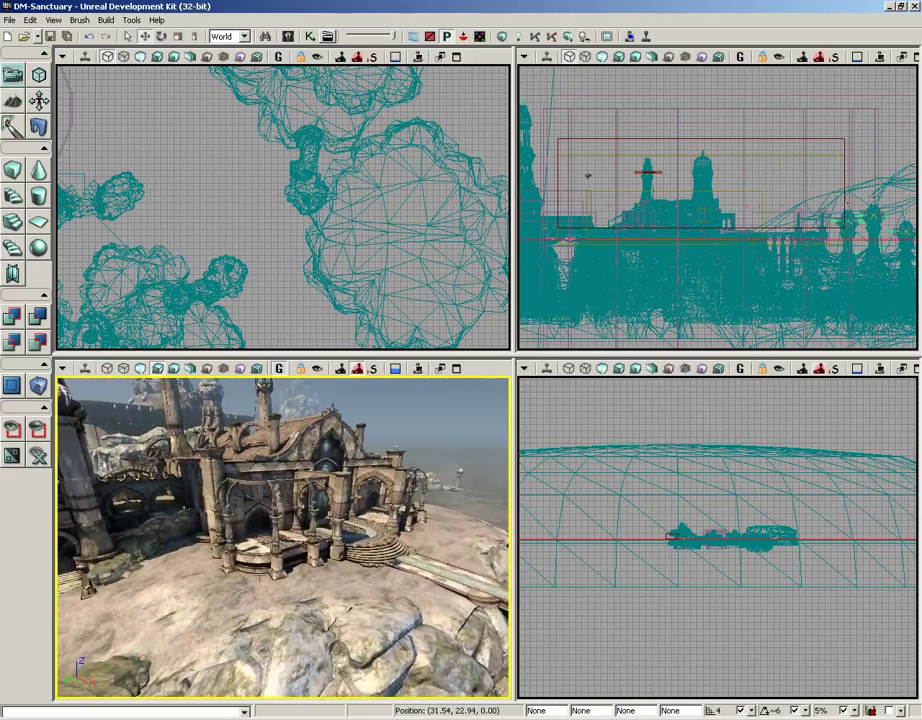
{"action": "left_click_drag", "start_coordinate": [230, 580], "coordinate": [166, 436]}
{"action": "left_click_drag", "start_coordinate": [366, 376], "coordinate": [272, 604]}
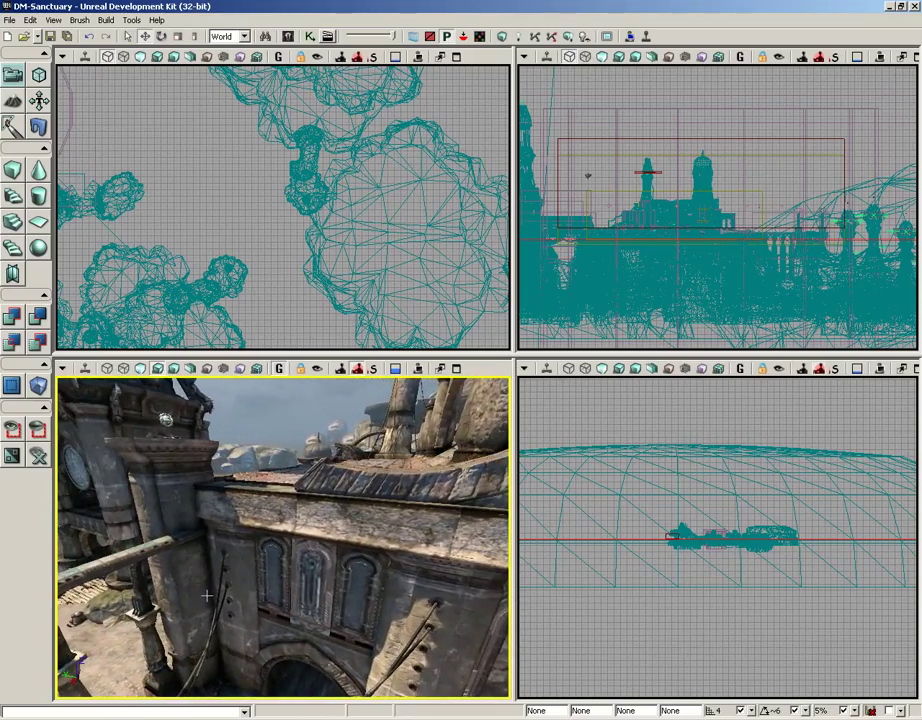
{"action": "left_click_drag", "start_coordinate": [206, 596], "coordinate": [115, 596]}
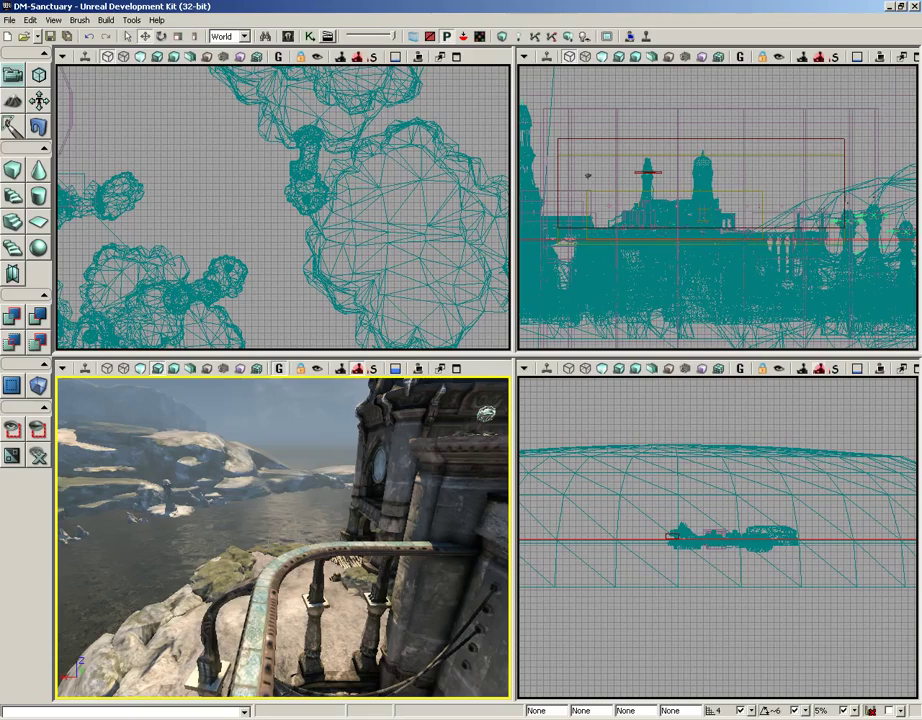
{"action": "left_click_drag", "start_coordinate": [241, 527], "coordinate": [251, 522]}
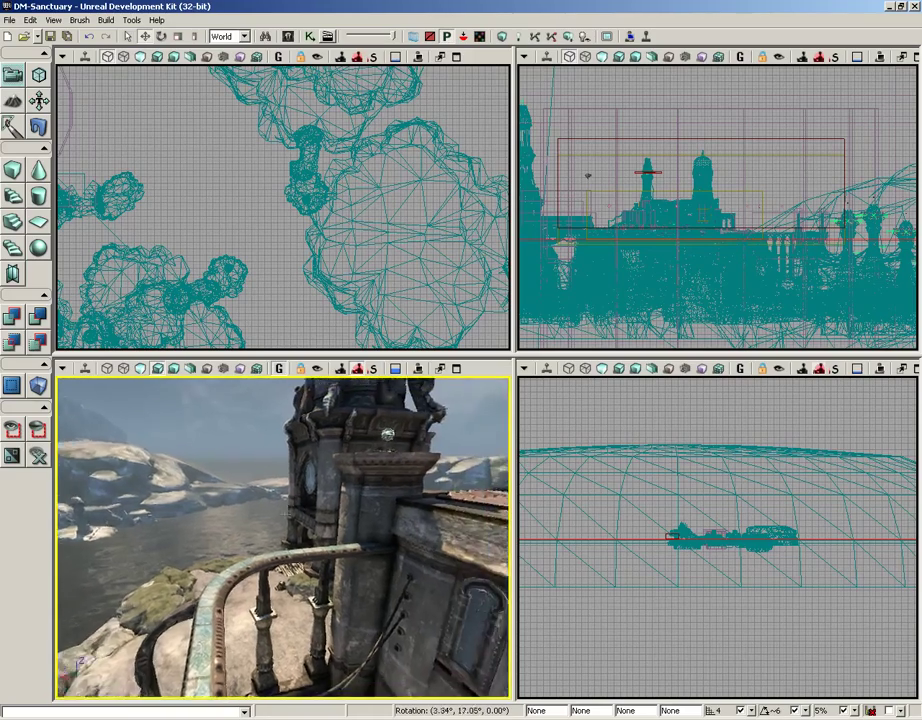
{"action": "right_click_drag", "start_coordinate": [283, 538], "coordinate": [331, 632]}
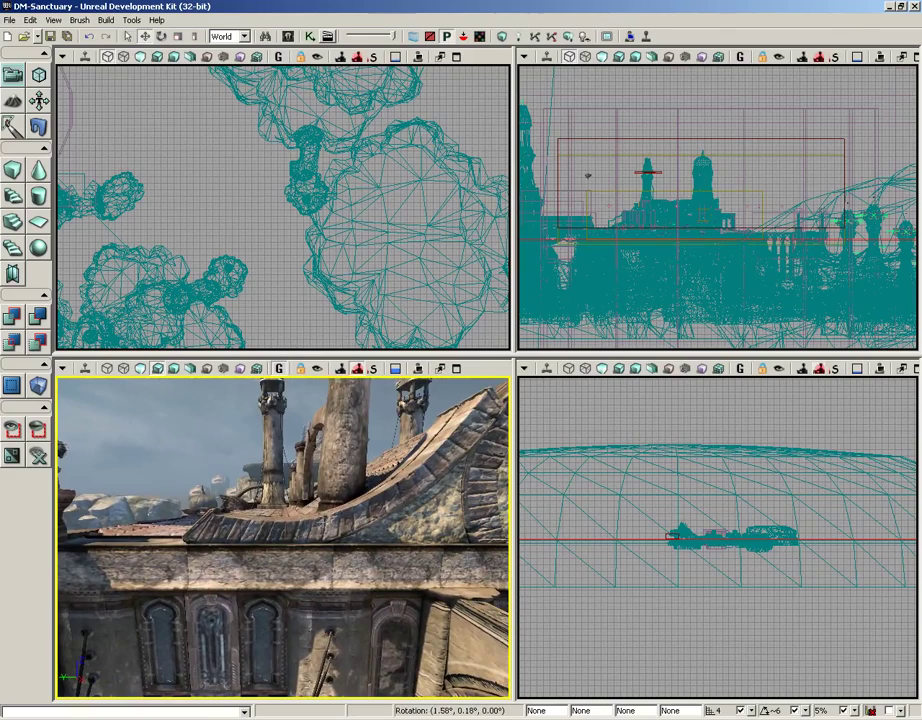
{"action": "right_click_drag", "start_coordinate": [322, 407], "coordinate": [175, 430]}
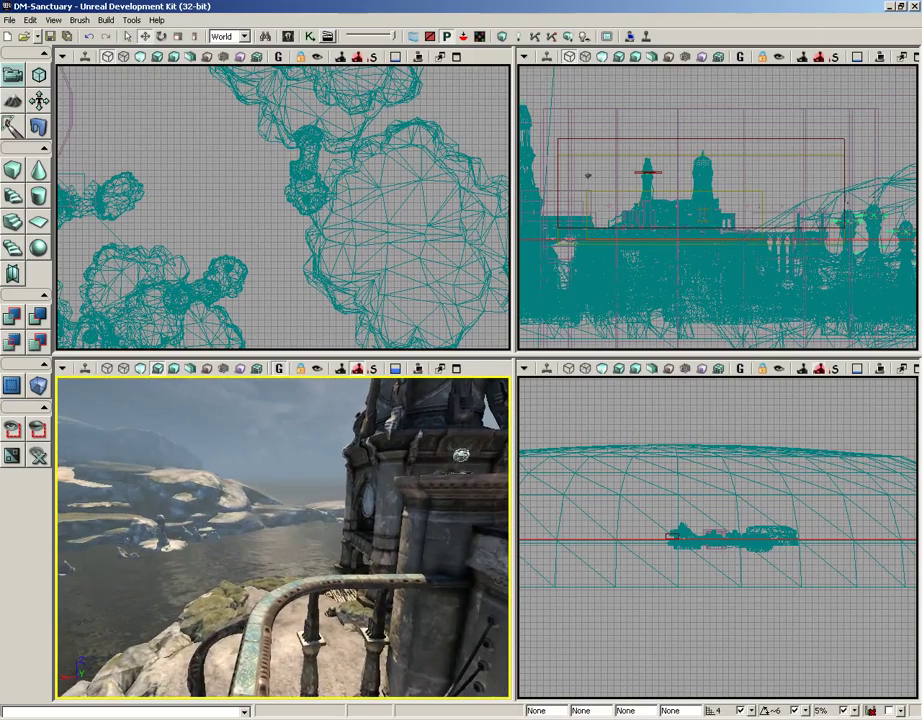
{"action": "mouse_move", "coordinate": [246, 534]}
{"action": "right_mouse_down"}
{"action": "mouse_move", "coordinate": [300, 534]}
{"action": "mouse_move", "coordinate": [246, 534]}
{"action": "right_mouse_up"}
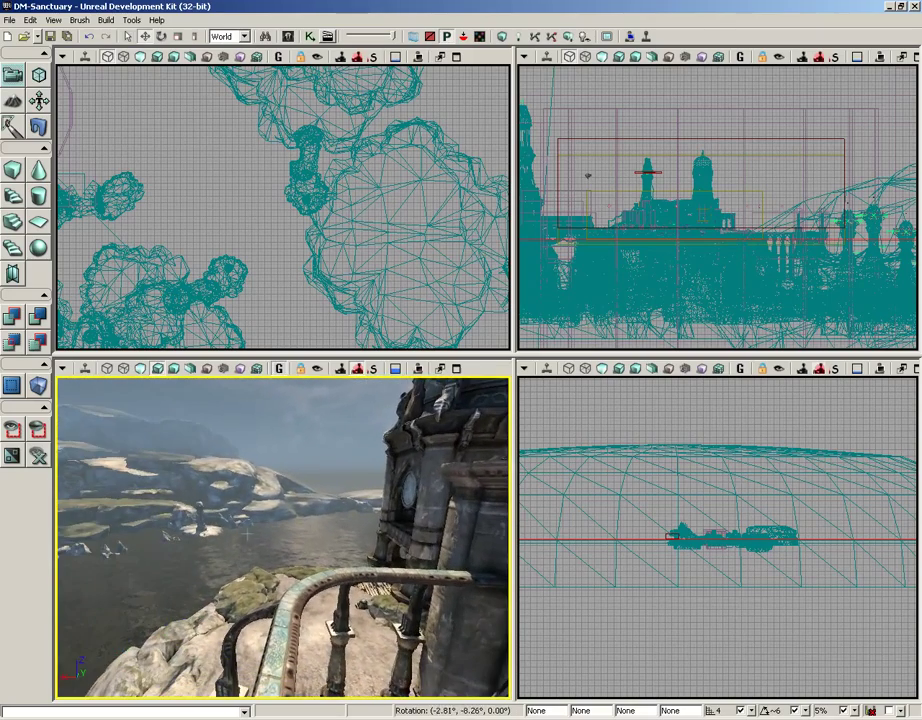
Inspect the sanctuary's terrace, shaded stairway, tiled roof and stone towers in the perspective view.
{"action": "left_click_drag", "start_coordinate": [246, 534], "coordinate": [263, 594]}
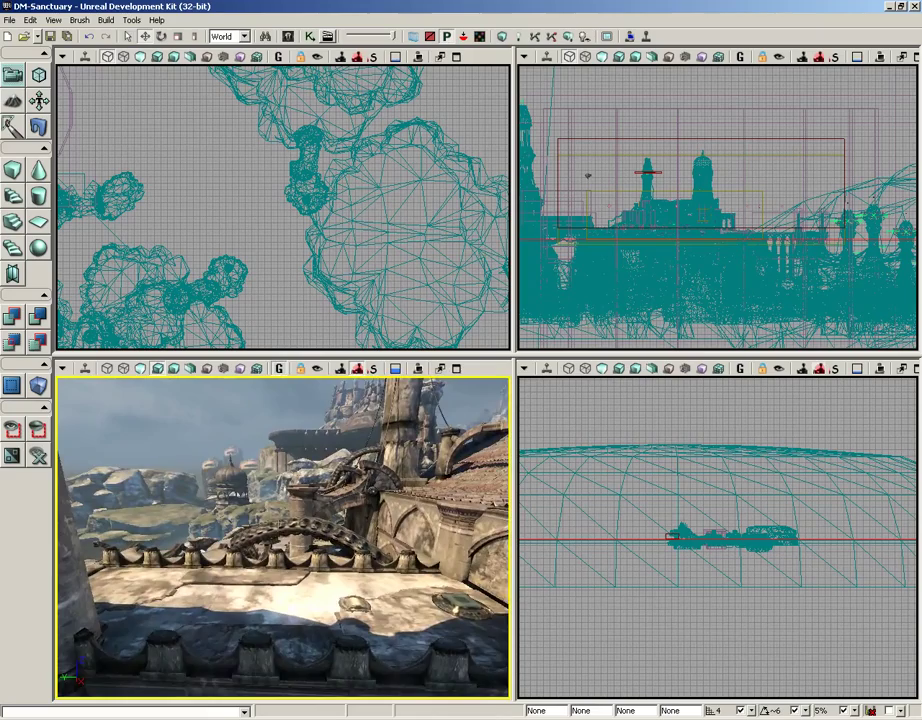
{"action": "right_click_drag", "start_coordinate": [263, 594], "coordinate": [280, 523]}
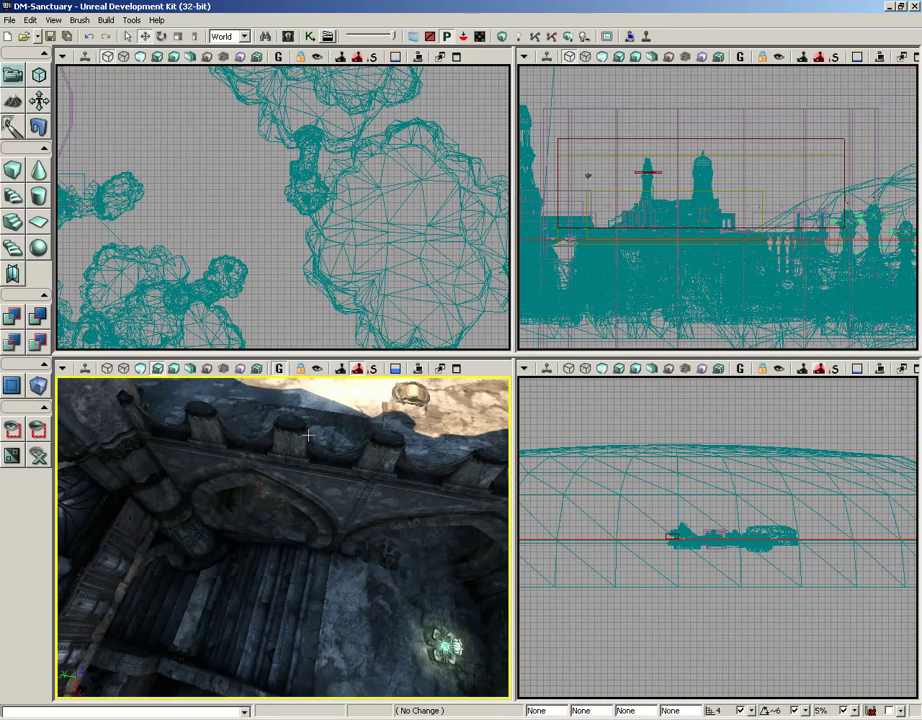
{"action": "middle_click_drag", "start_coordinate": [308, 480], "coordinate": [387, 376]}
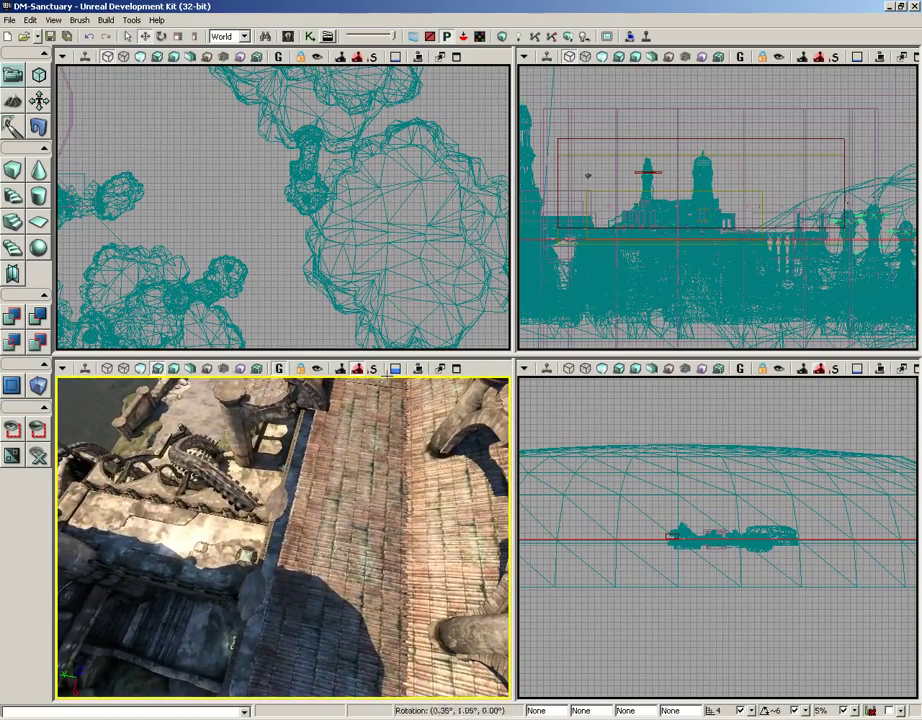
{"action": "right_click_drag", "start_coordinate": [387, 375], "coordinate": [420, 370]}
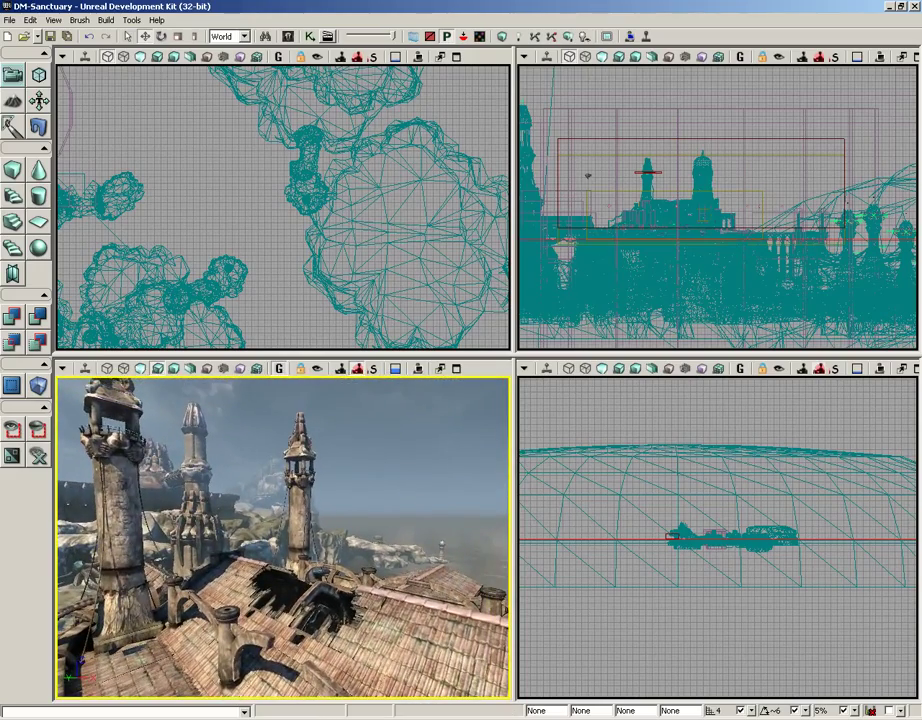
{"action": "right_click_drag", "start_coordinate": [351, 500], "coordinate": [313, 499]}
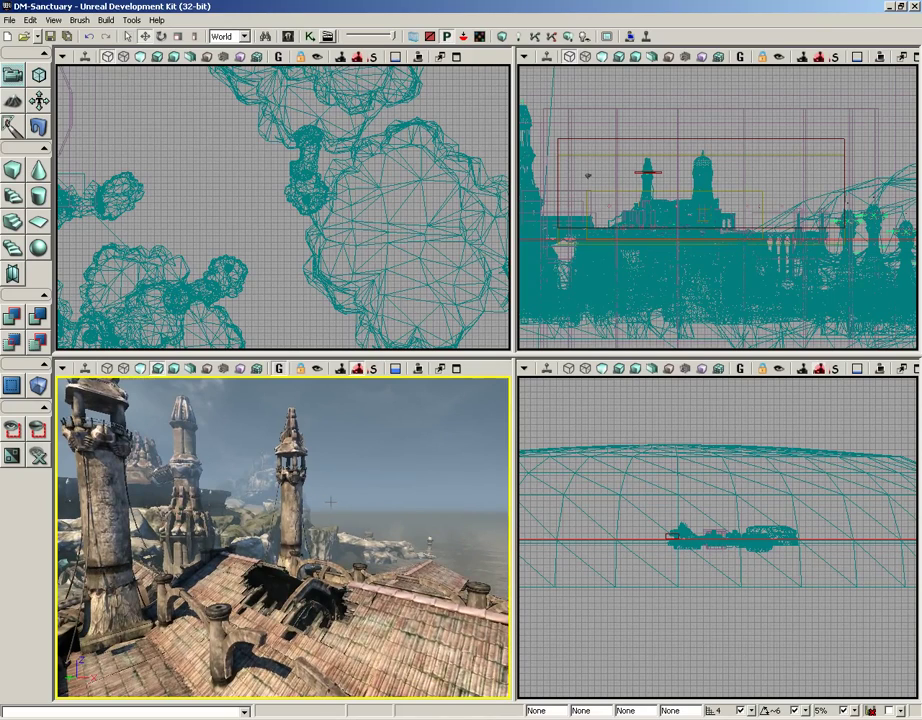
{"action": "right_click_drag", "start_coordinate": [330, 502], "coordinate": [290, 504]}
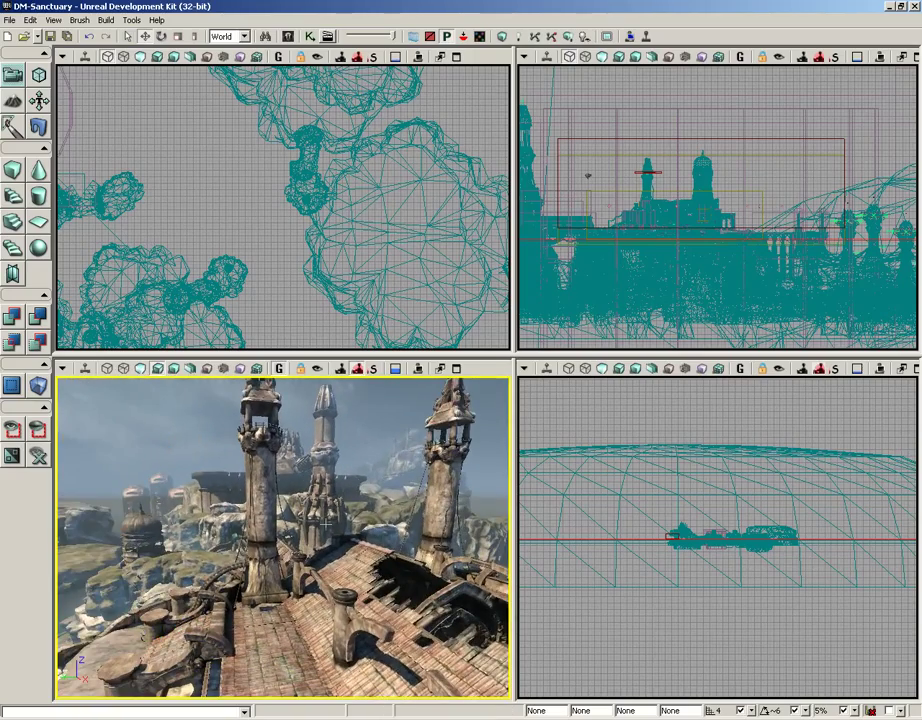
{"action": "left_click_drag", "start_coordinate": [320, 522], "coordinate": [262, 504]}
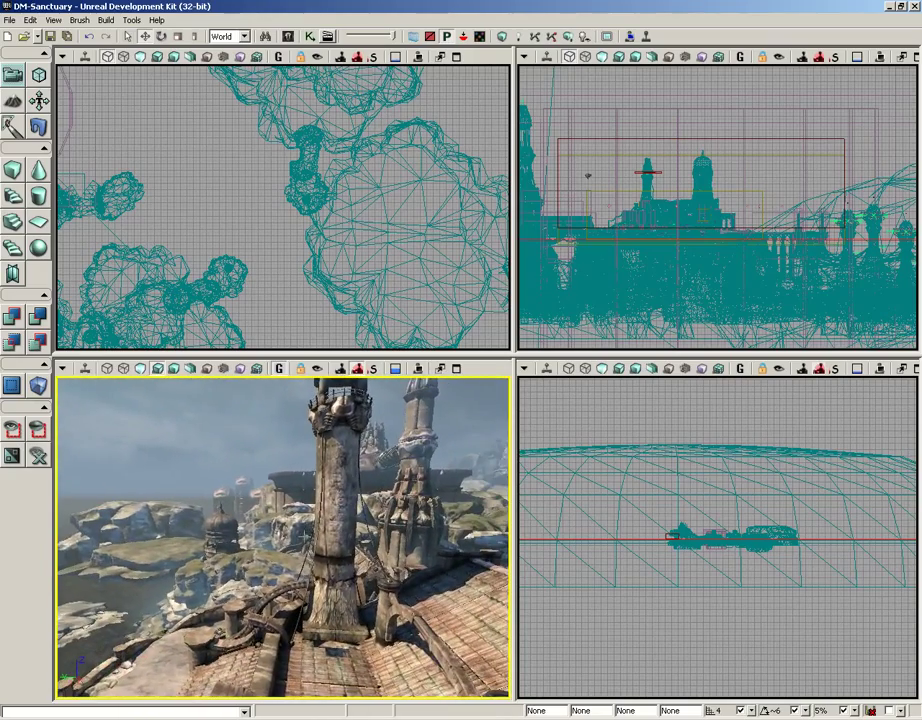
{"action": "right_click_drag", "start_coordinate": [318, 516], "coordinate": [248, 475]}
{"action": "middle_click_drag", "start_coordinate": [248, 475], "coordinate": [480, 550]}
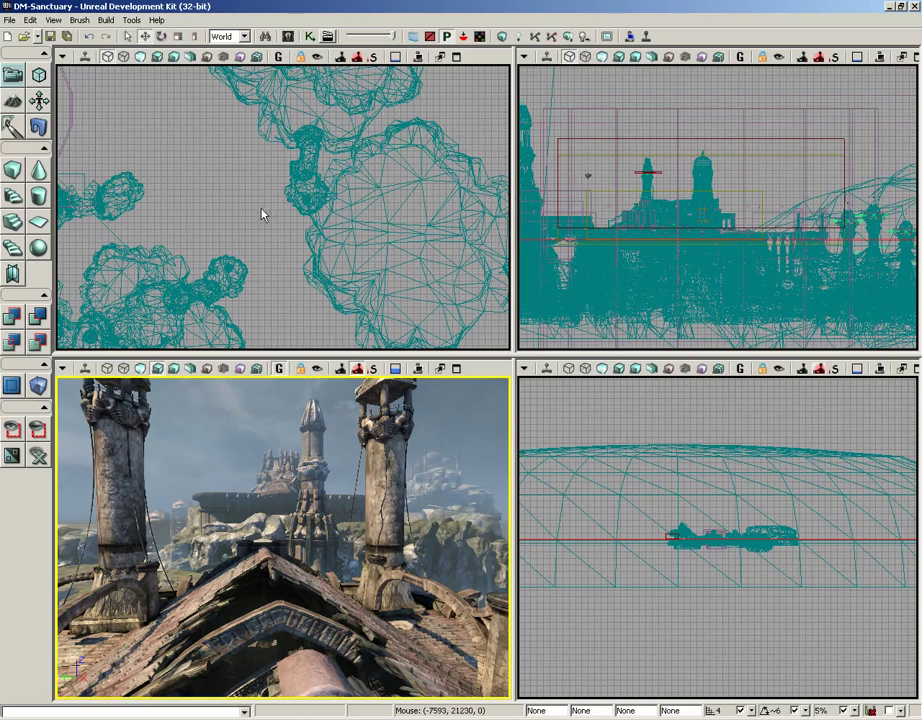
Survey the level's central structure and surrounding rock formations in the top wireframe view.
{"action": "left_click_drag", "start_coordinate": [271, 168], "coordinate": [283, 196]}
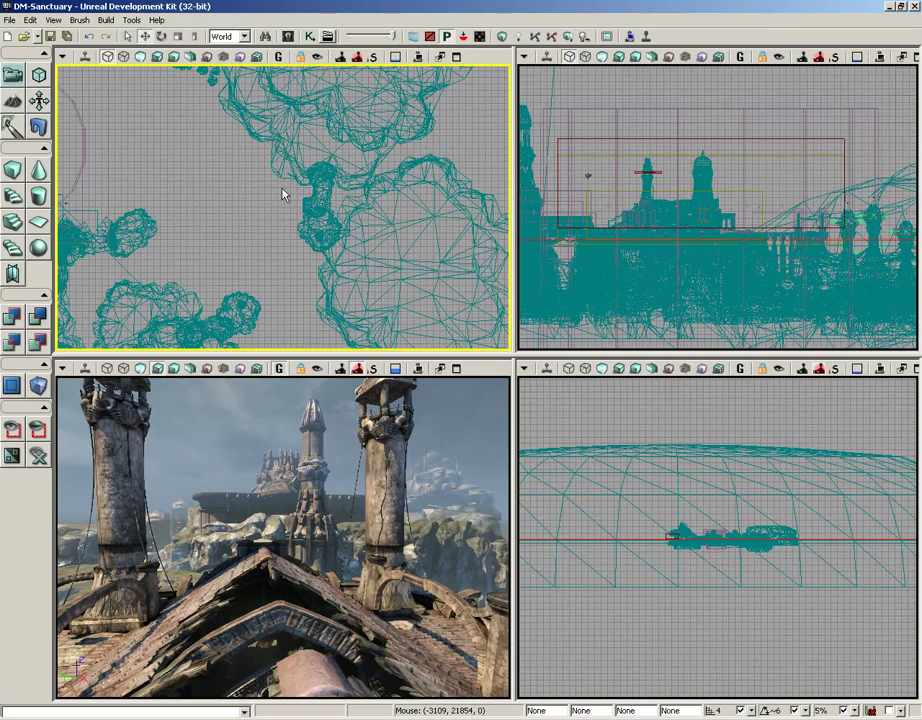
{"action": "left_click_drag", "start_coordinate": [257, 177], "coordinate": [284, 147]}
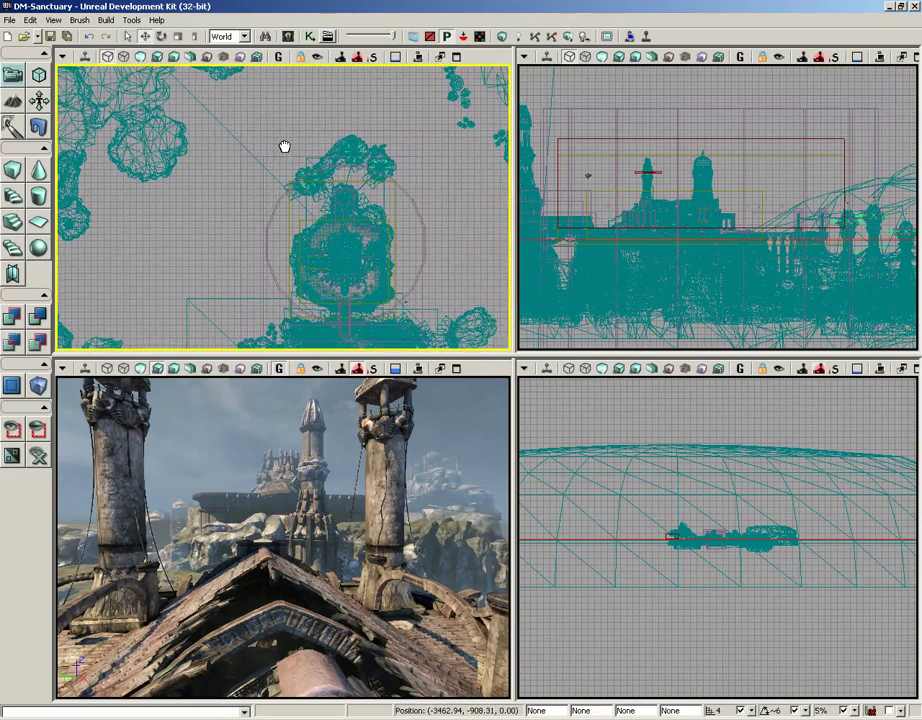
{"action": "left_click_drag", "start_coordinate": [350, 148], "coordinate": [298, 249]}
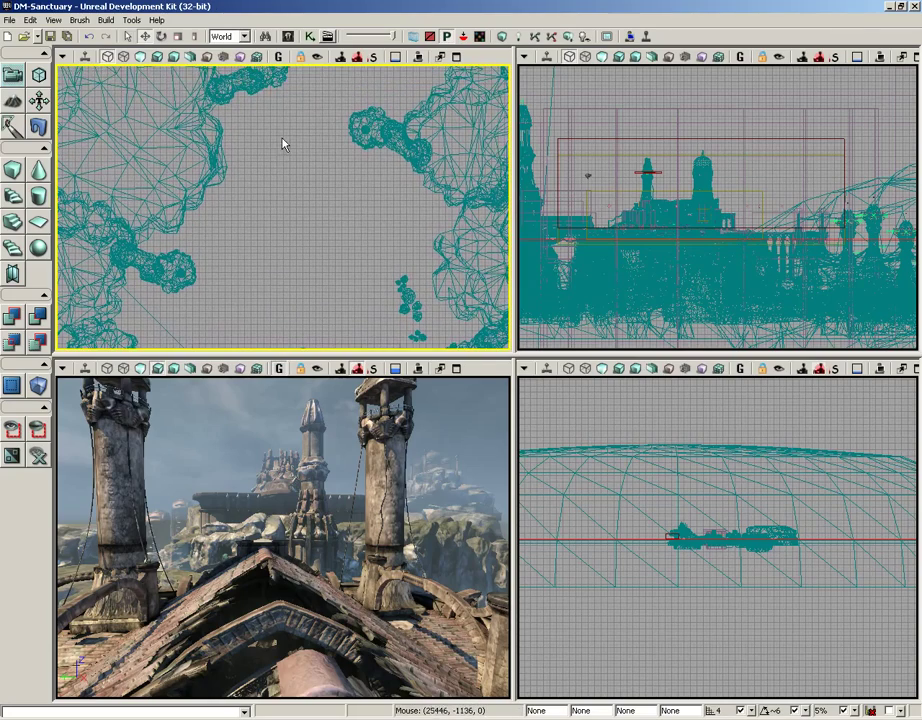
{"action": "left_click_drag", "start_coordinate": [282, 145], "coordinate": [134, 115]}
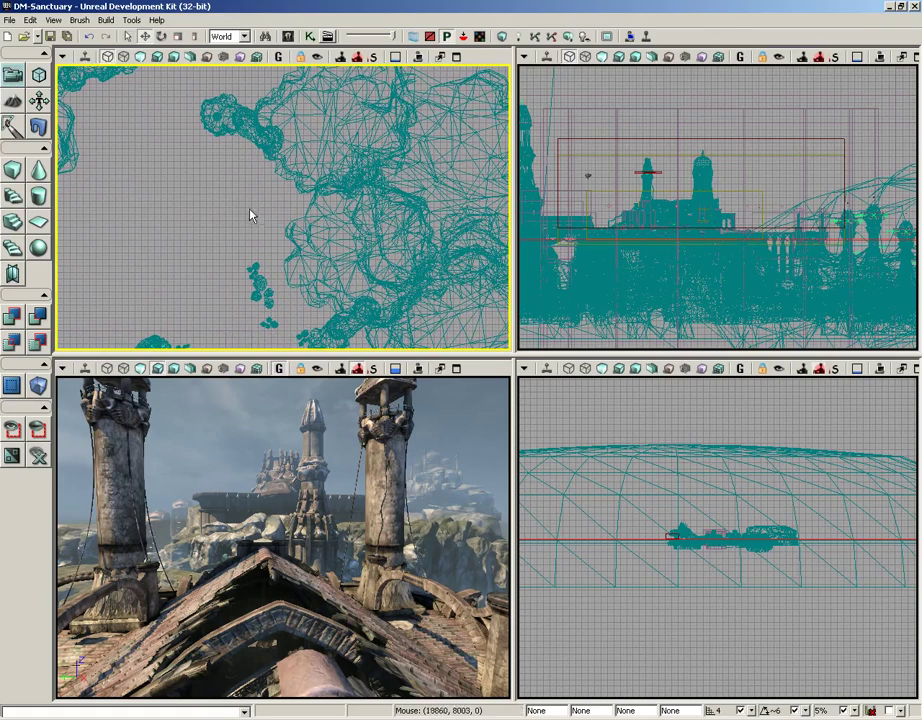
{"action": "left_click_drag", "start_coordinate": [270, 226], "coordinate": [230, 88]}
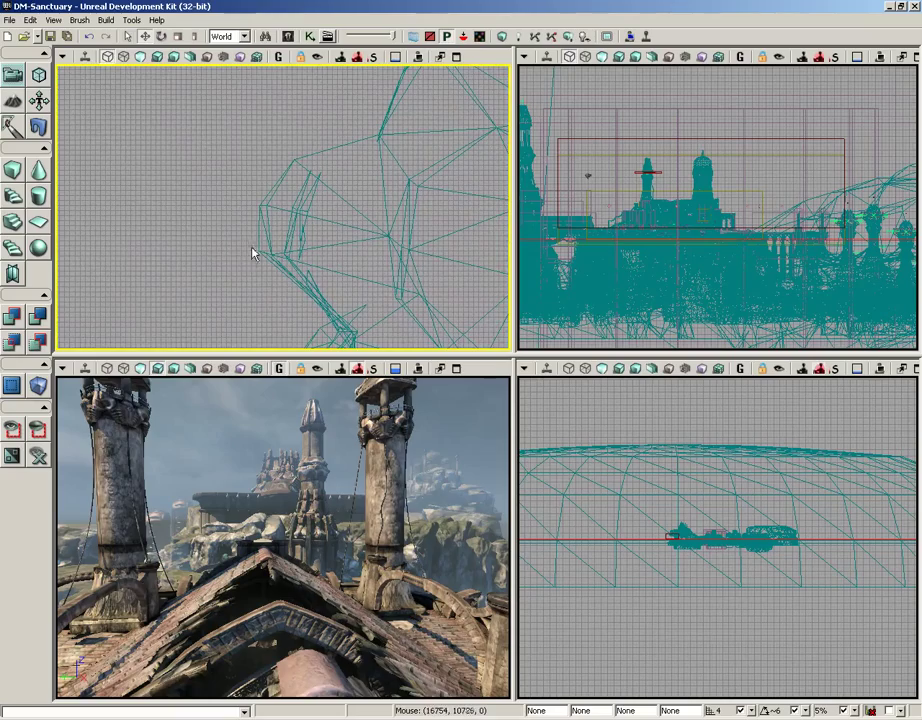
{"action": "left_click_drag", "start_coordinate": [253, 254], "coordinate": [277, 194]}
{"action": "mouse_move", "coordinate": [286, 237]}
{"action": "left_mouse_down"}
{"action": "mouse_move", "coordinate": [288, 220]}
{"action": "mouse_move", "coordinate": [325, 223]}
{"action": "mouse_move", "coordinate": [338, 146]}
{"action": "left_mouse_up"}
{"action": "mouse_move", "coordinate": [321, 241]}
{"action": "left_mouse_down"}
{"action": "mouse_move", "coordinate": [322, 169]}
{"action": "mouse_move", "coordinate": [304, 226]}
{"action": "mouse_move", "coordinate": [256, 200]}
{"action": "mouse_move", "coordinate": [319, 191]}
{"action": "mouse_move", "coordinate": [228, 276]}
{"action": "mouse_move", "coordinate": [233, 304]}
{"action": "mouse_move", "coordinate": [281, 293]}
{"action": "mouse_move", "coordinate": [286, 328]}
{"action": "left_mouse_up"}
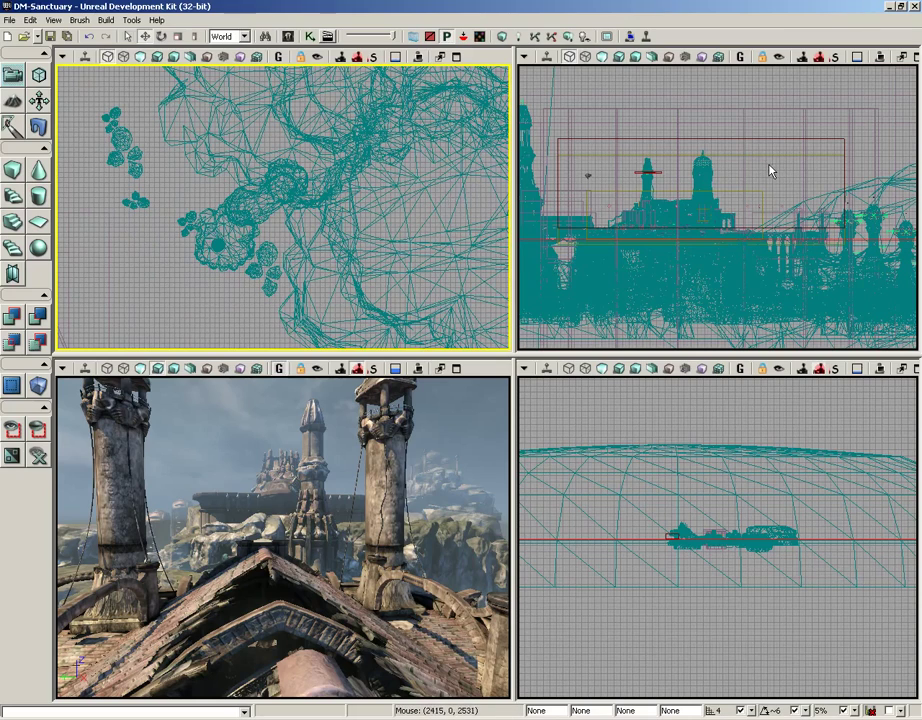
Examine the domed tower and its spire up close in the front wireframe view.
{"action": "left_click_drag", "start_coordinate": [778, 191], "coordinate": [735, 218]}
{"action": "scroll", "coordinate": [708, 200], "scroll_direction": "up", "scroll_amount": 6}
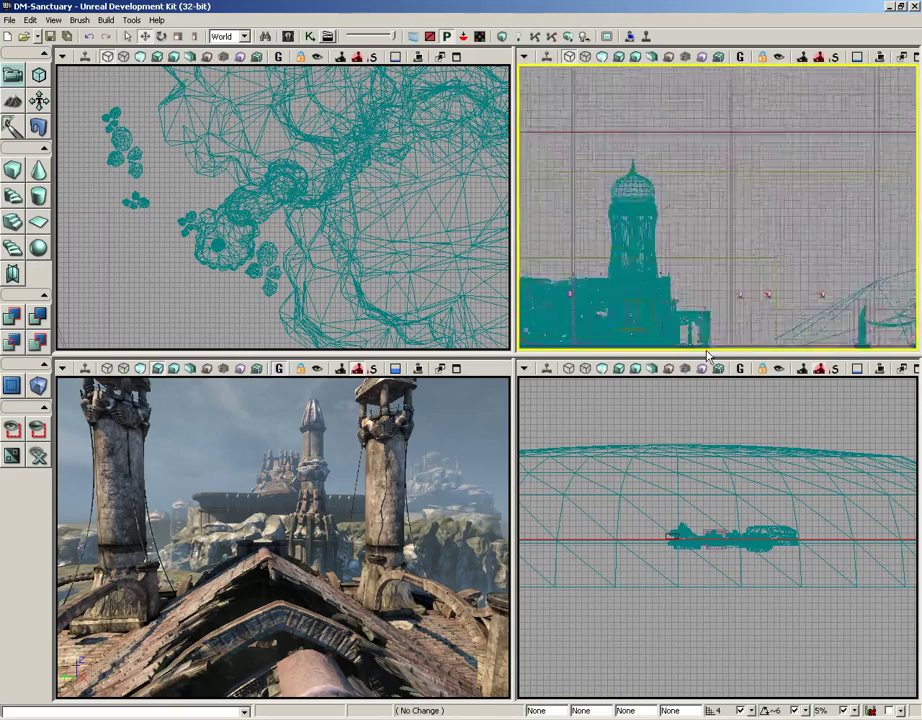
{"action": "scroll", "coordinate": [790, 148], "scroll_direction": "up", "scroll_amount": 4}
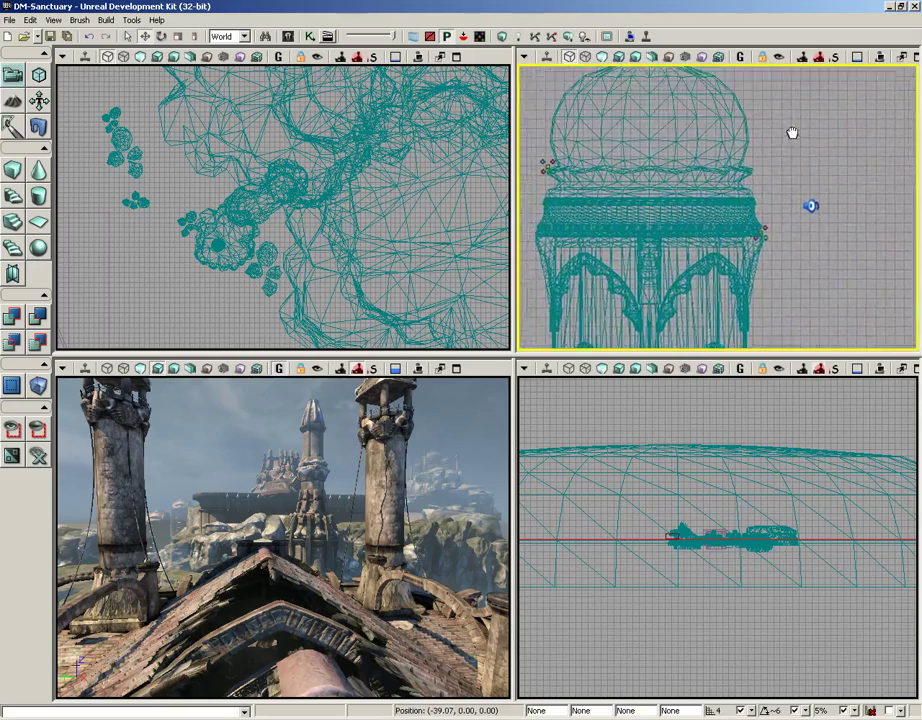
{"action": "scroll", "coordinate": [790, 132], "scroll_direction": "down", "scroll_amount": 2}
{"action": "left_click_drag", "start_coordinate": [790, 132], "coordinate": [881, 241]}
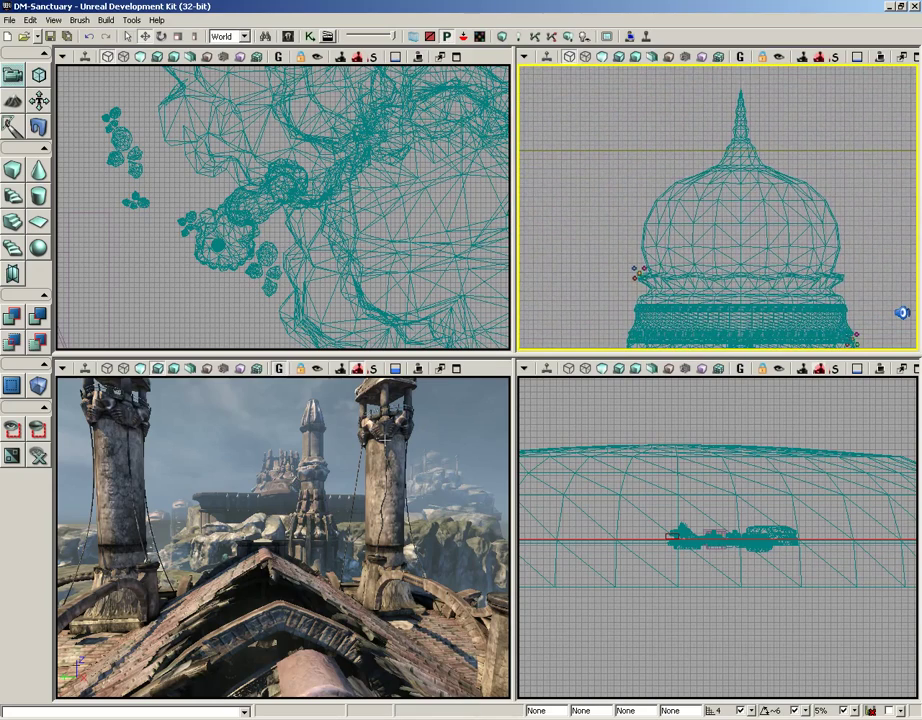